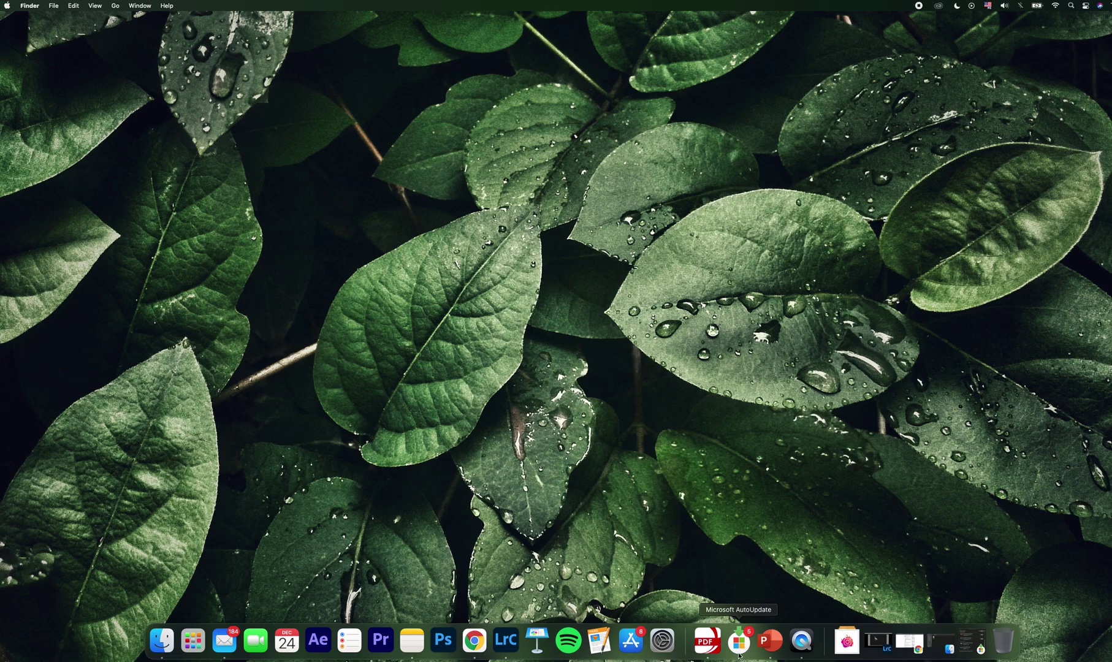
- Open Microsoft AutoUpdate from the Dock and scroll to the top of its five pending 16.44.20121301 updates
{"action": "left_click", "coordinate": [741, 643]}
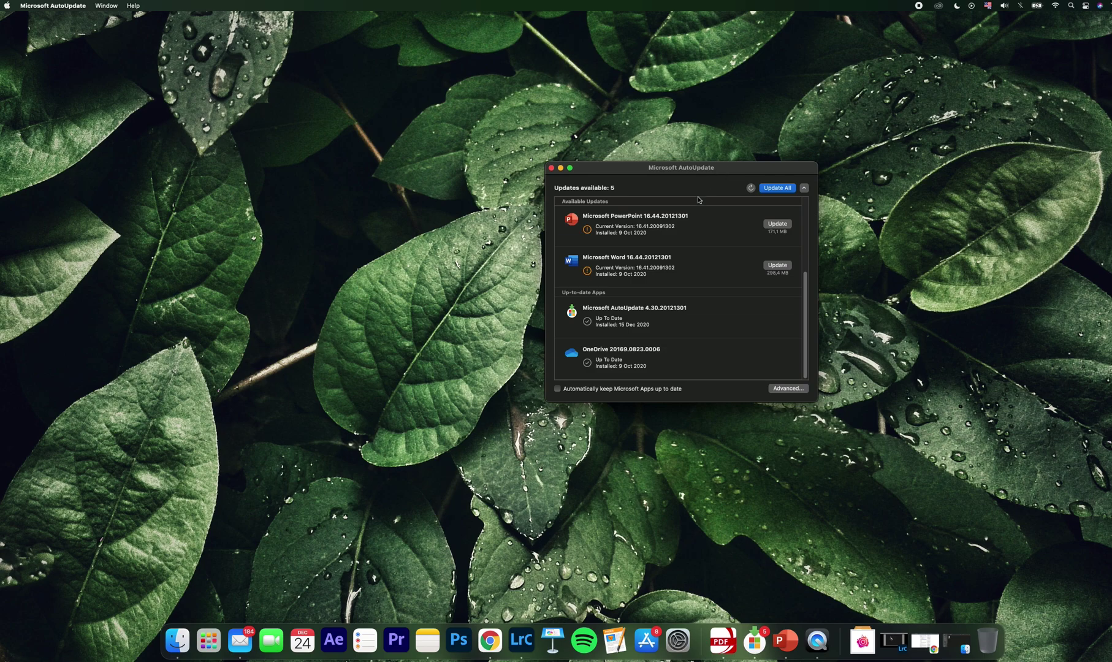
{"action": "right_click", "coordinate": [754, 645]}
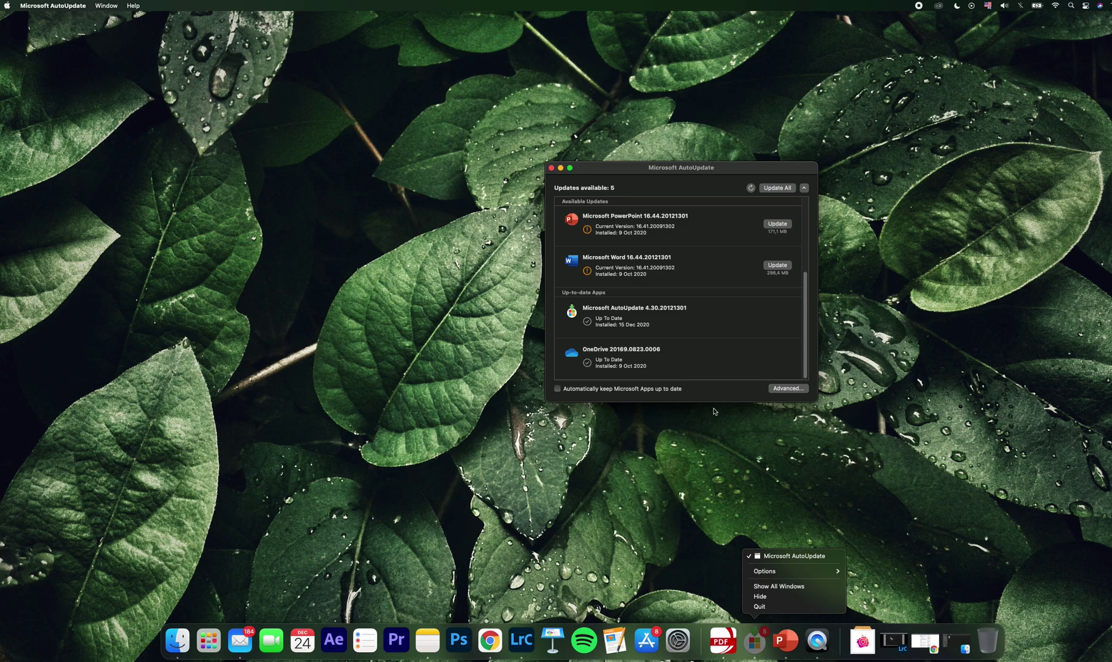
{"action": "left_click", "coordinate": [728, 393]}
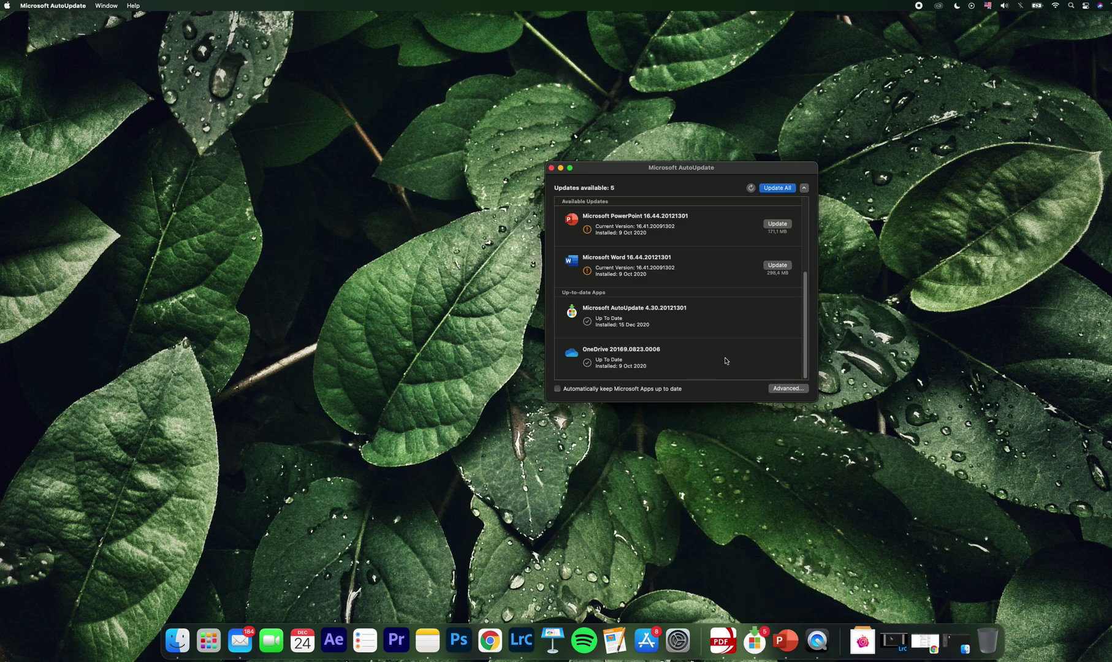
{"action": "scroll", "coordinate": [724, 352], "scroll_direction": "up", "scroll_amount": 5}
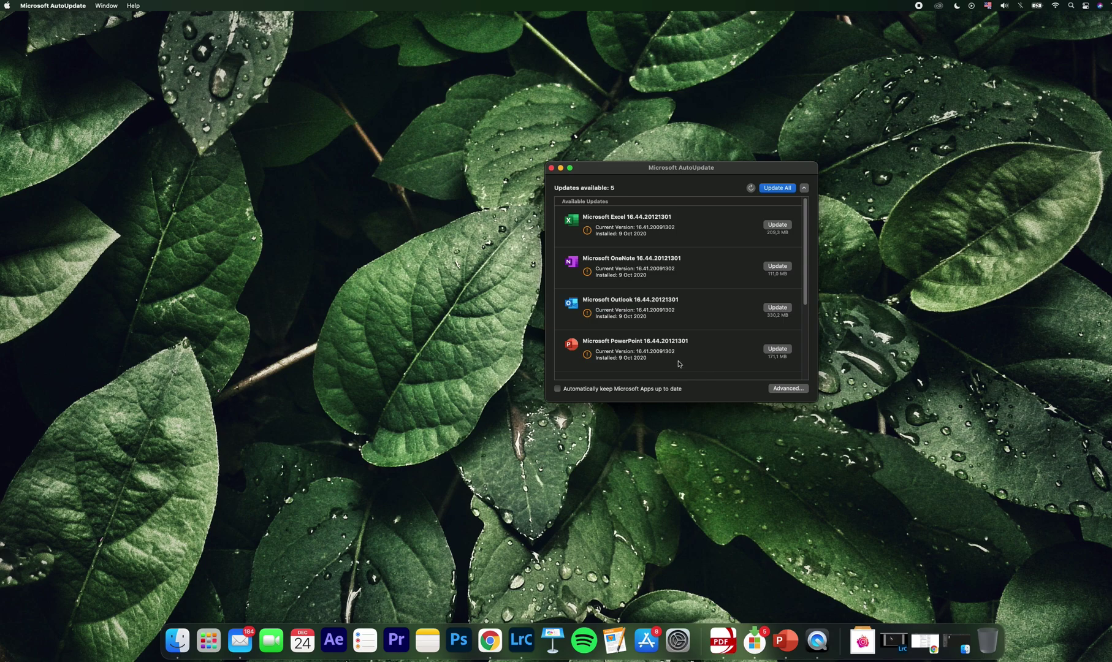
- Show Microsoft Update Assistant in System Preferences' Notifications pane, where its notifications are off
{"action": "left_click", "coordinate": [680, 644]}
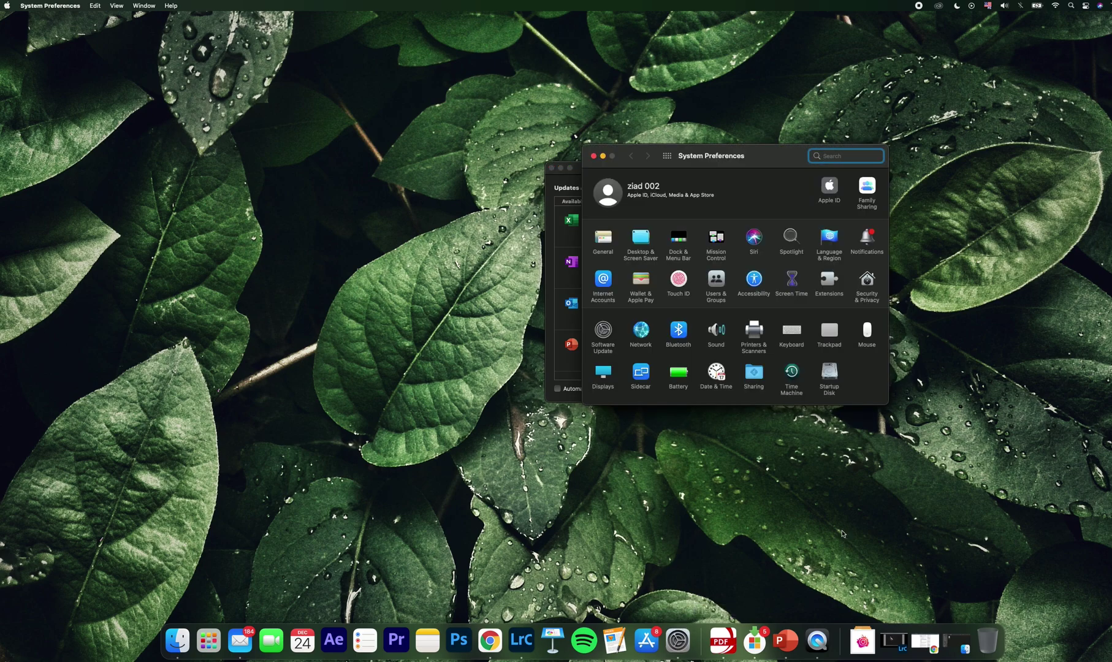
{"action": "left_click", "coordinate": [870, 248]}
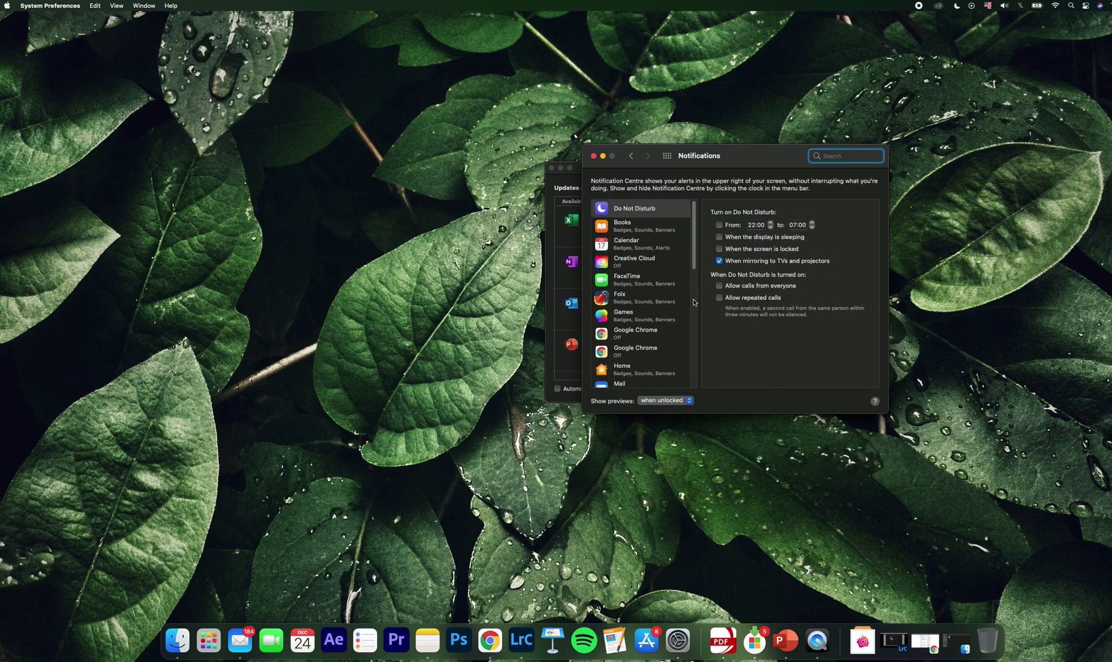
{"action": "scroll", "coordinate": [694, 301], "scroll_direction": "down", "scroll_amount": 4}
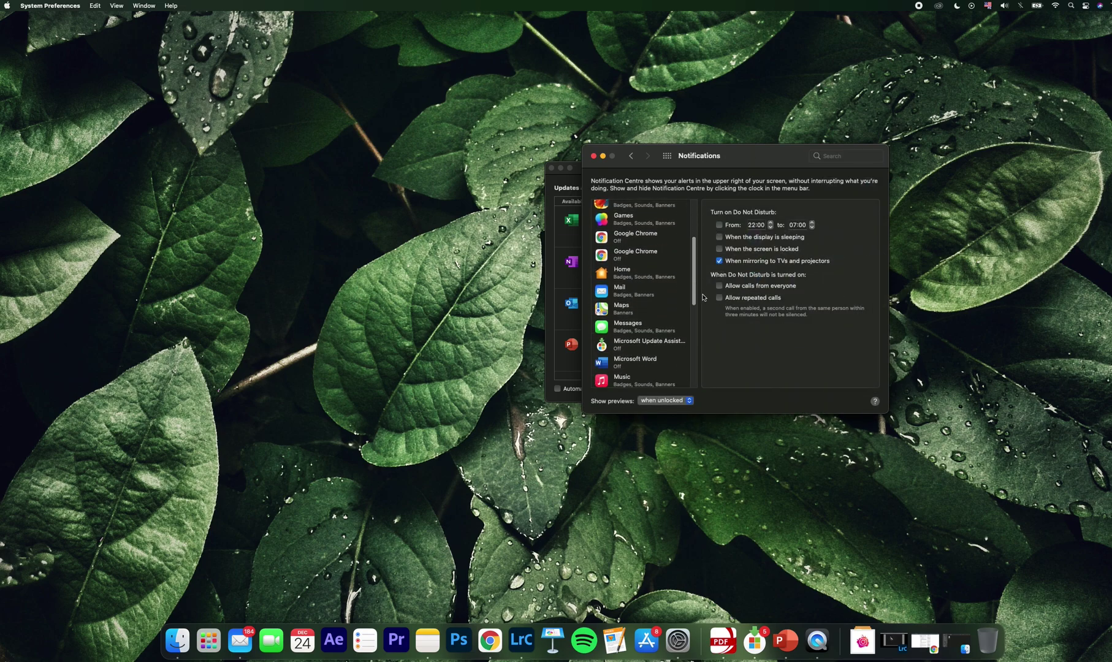
{"action": "scroll", "coordinate": [650, 294], "scroll_direction": "down", "scroll_amount": 3}
{"action": "left_click", "coordinate": [662, 240]}
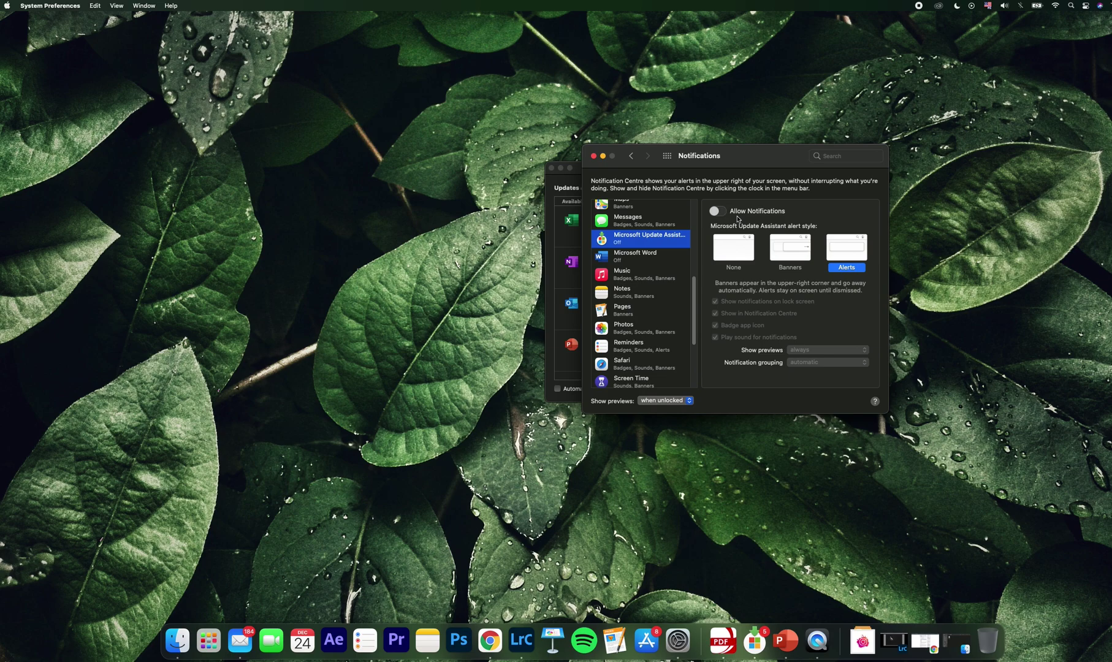
- Close System Preferences and review AutoUpdate's Update Channel options without changing the channel
{"action": "left_click", "coordinate": [594, 156]}
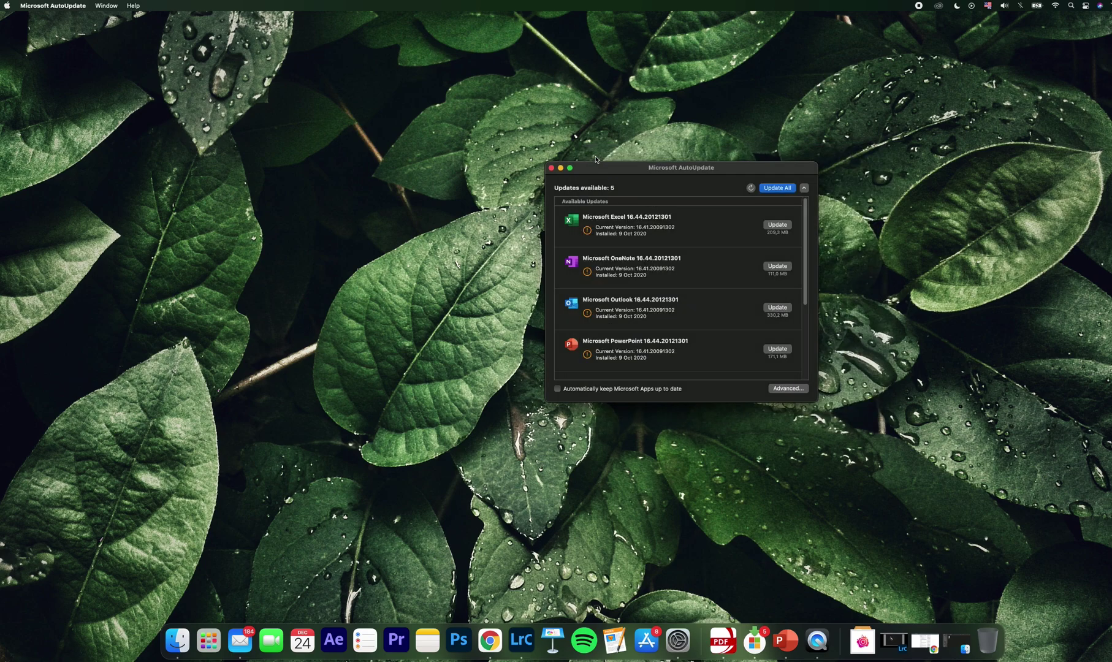
{"action": "left_click", "coordinate": [52, 6]}
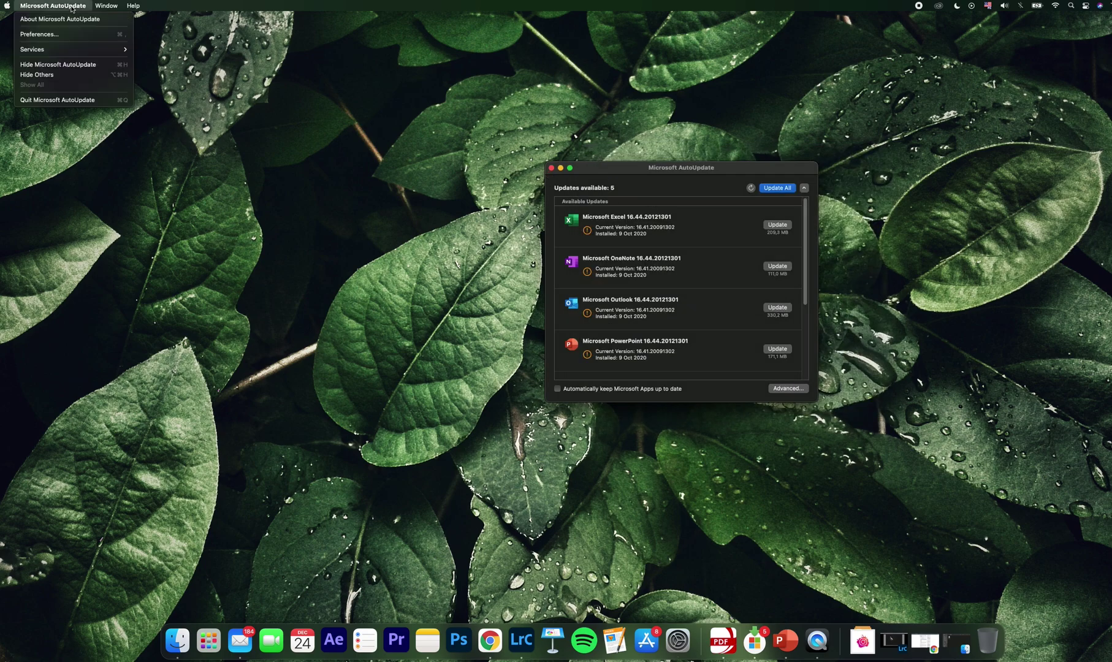
{"action": "left_click", "coordinate": [70, 37]}
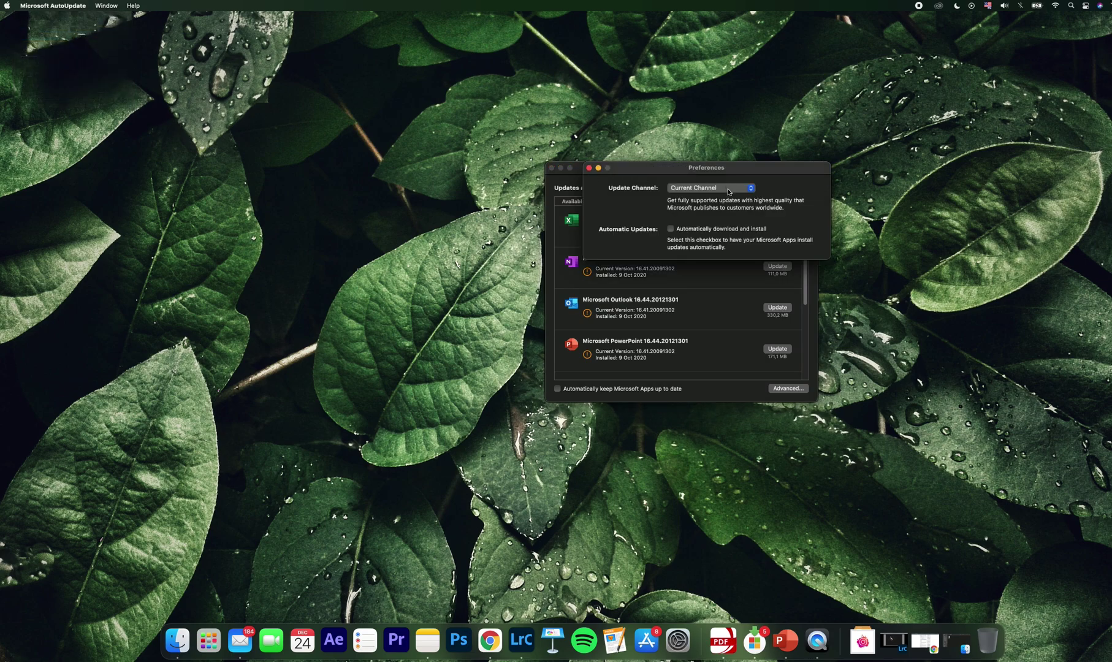
{"action": "left_click", "coordinate": [729, 189]}
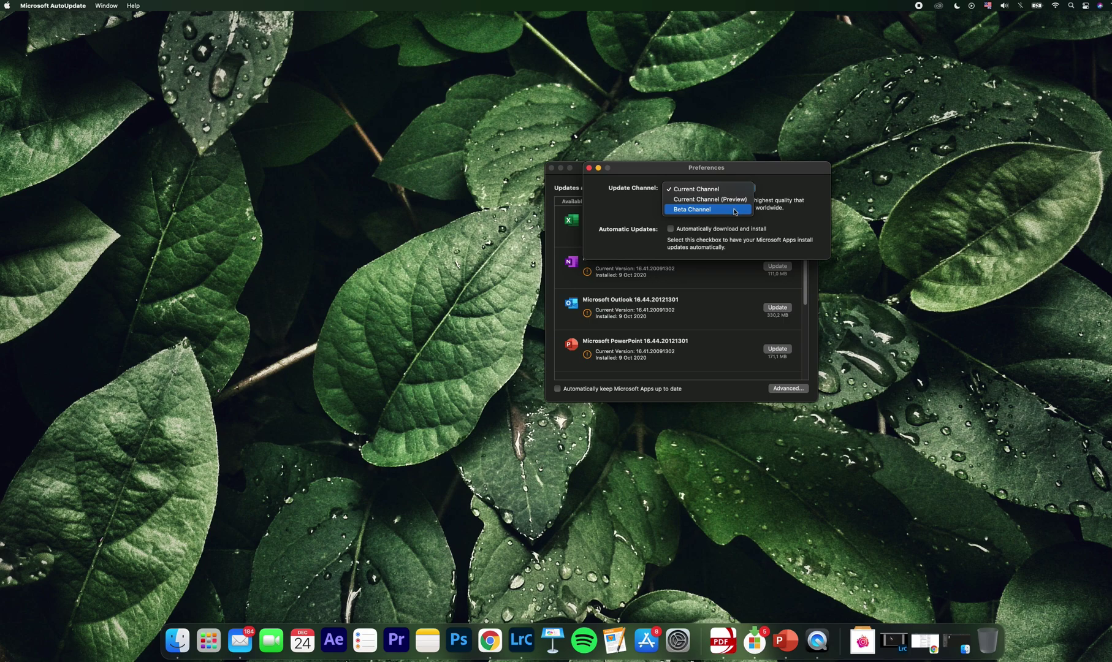
{"action": "left_click", "coordinate": [589, 168]}
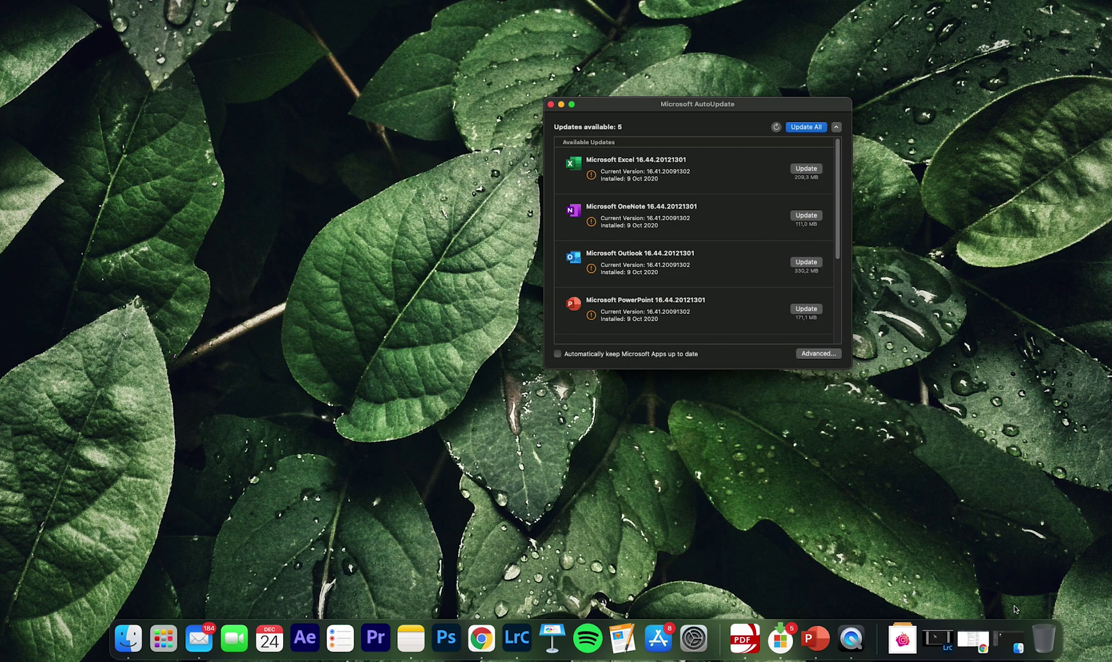
- Restore the MAU2.0 Finder window, reveal Microsoft AutoUpdate in it, and relaunch the app from there
{"action": "left_click", "coordinate": [1008, 638]}
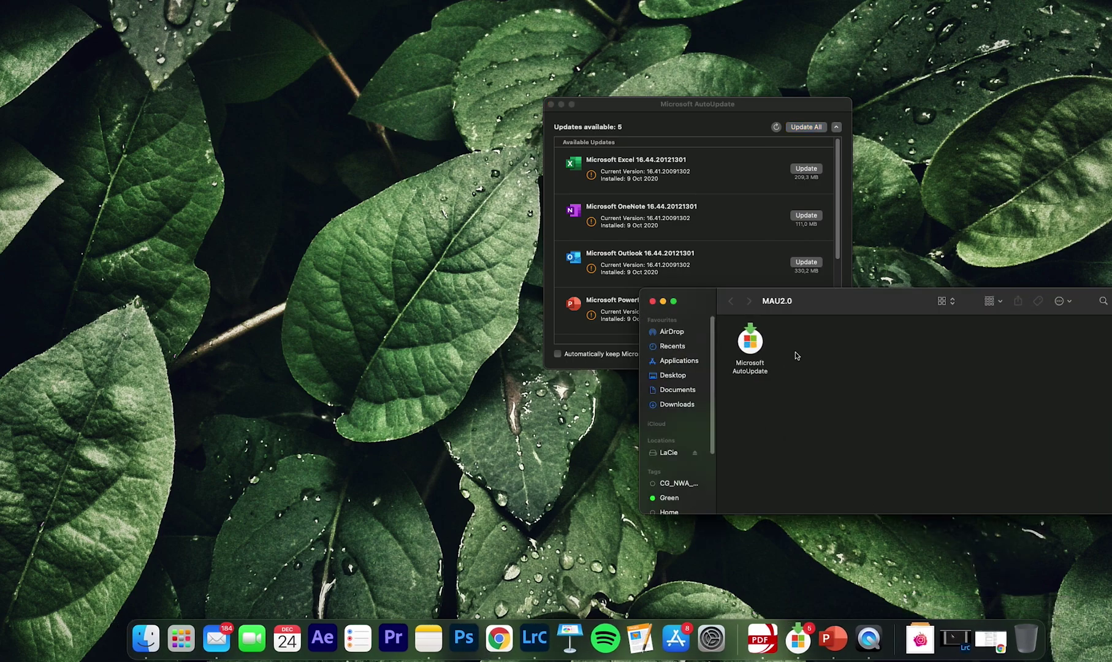
{"action": "left_click_drag", "start_coordinate": [858, 307], "coordinate": [626, 301]}
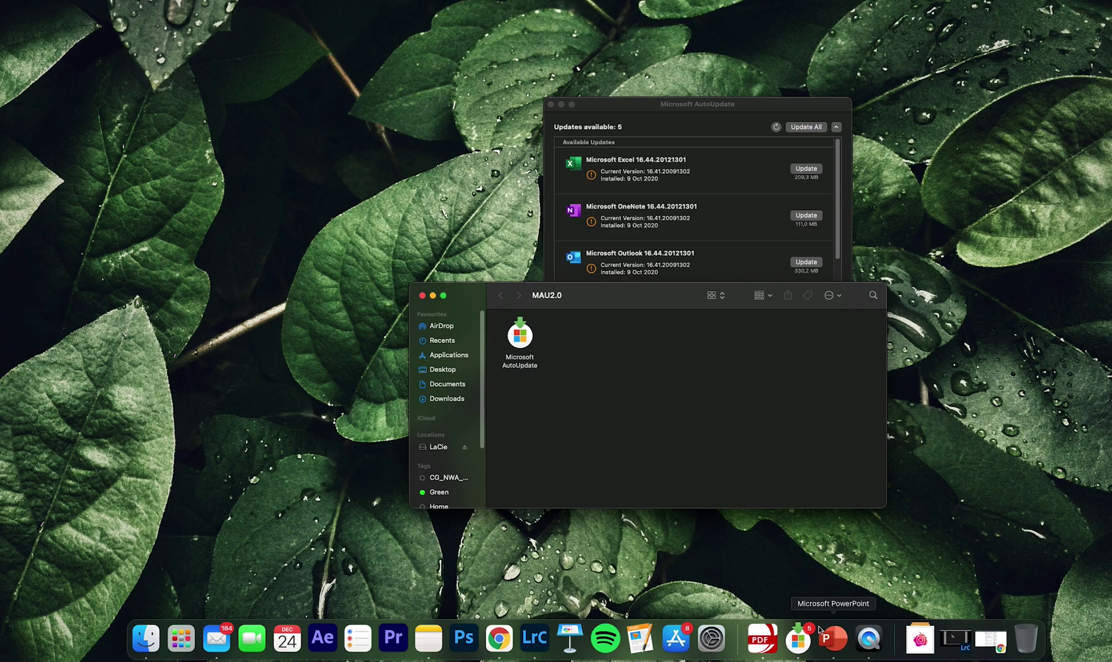
{"action": "right_click", "coordinate": [799, 643]}
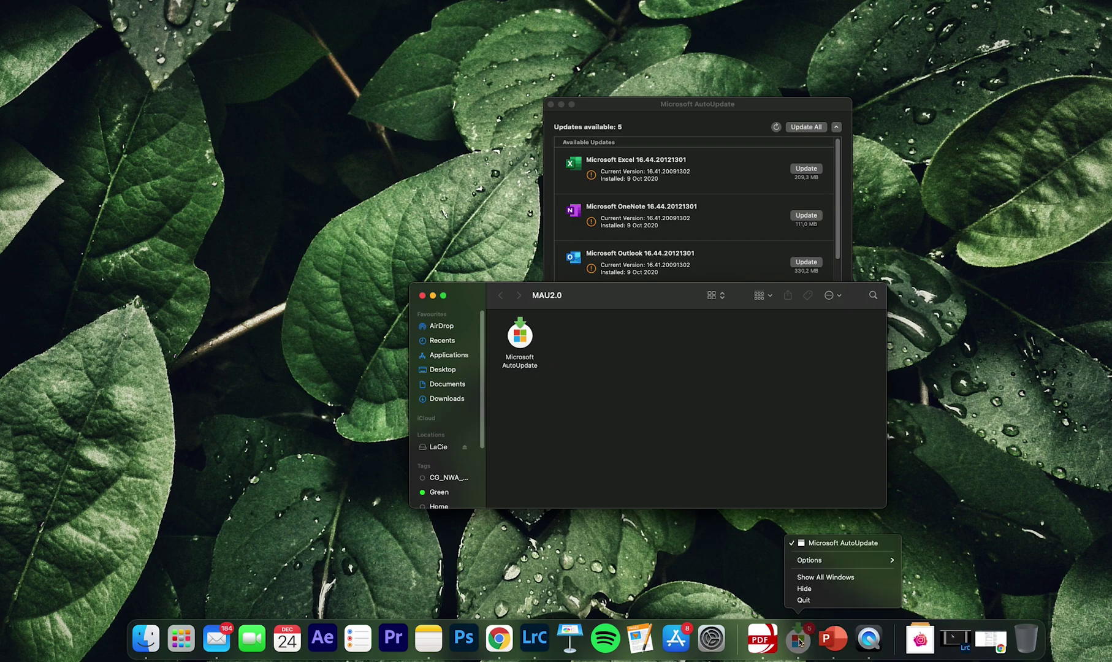
{"action": "mouse_move", "coordinate": [835, 561]}
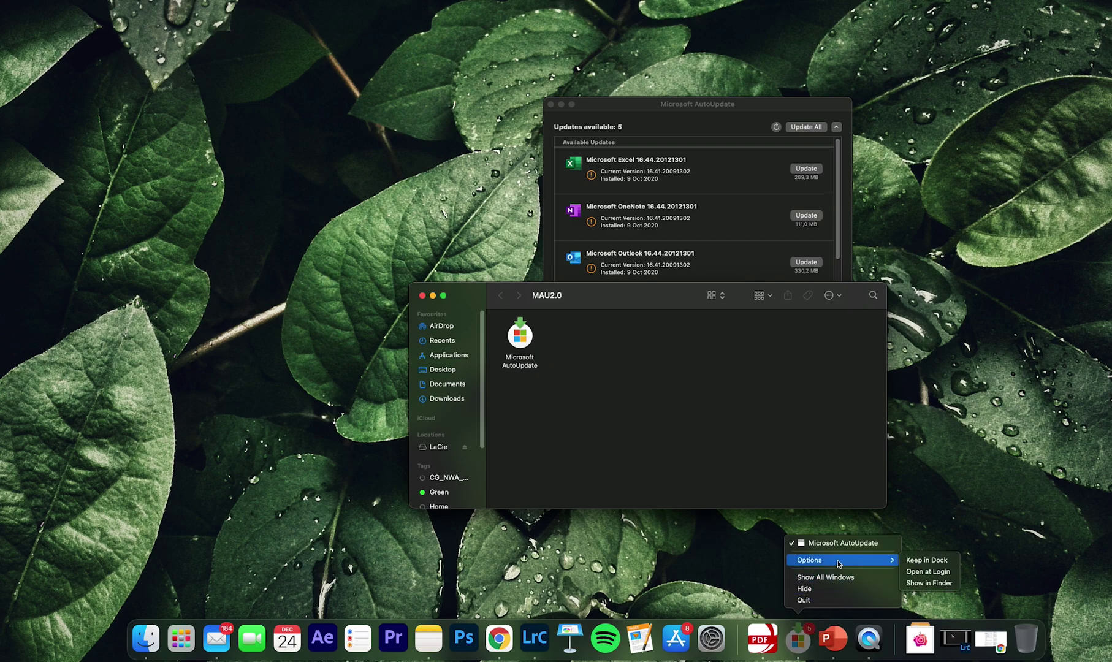
{"action": "left_click", "coordinate": [927, 583]}
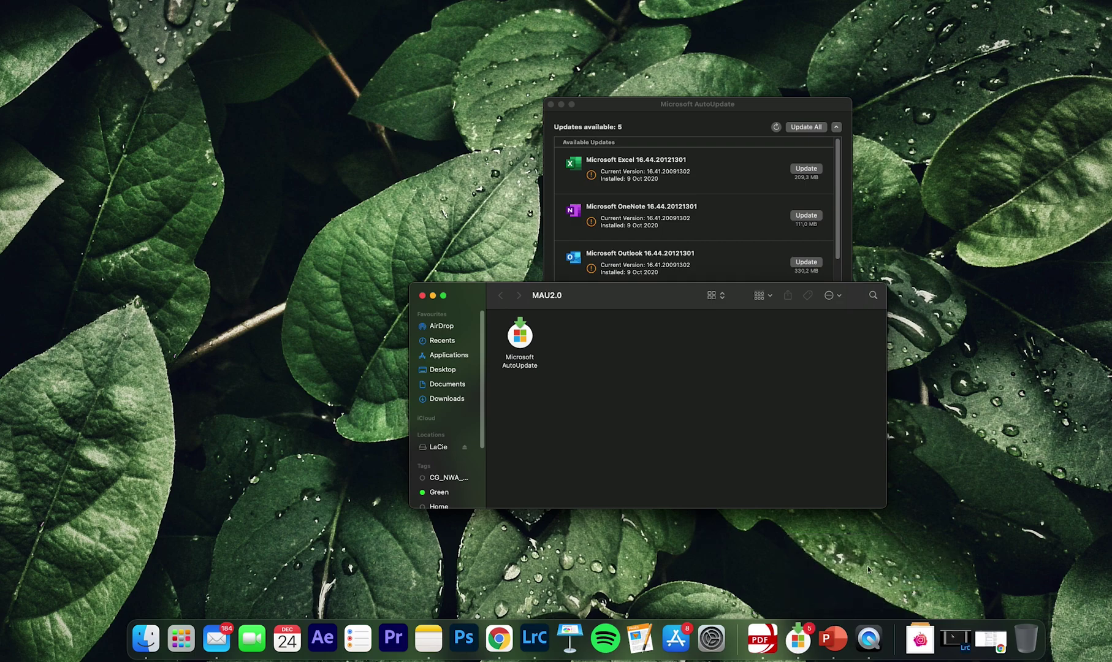
{"action": "left_click", "coordinate": [588, 397]}
{"action": "double_click", "coordinate": [520, 366]}
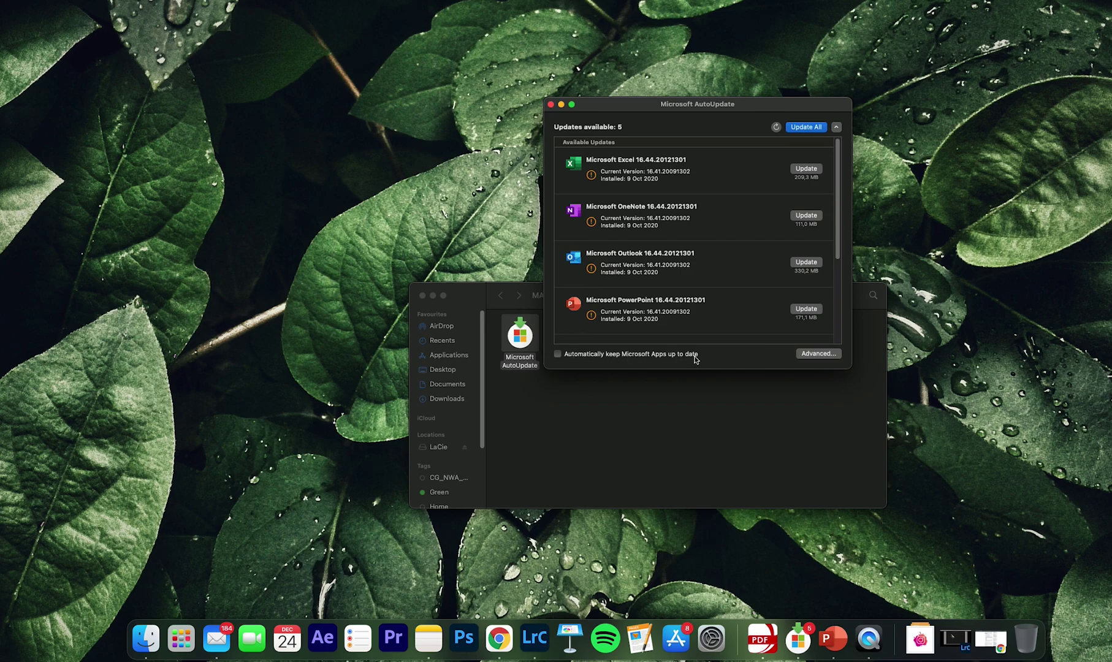
- Close AutoUpdate, then try moving the app to the Bin but cancel at the password prompt
{"action": "left_click", "coordinate": [837, 127]}
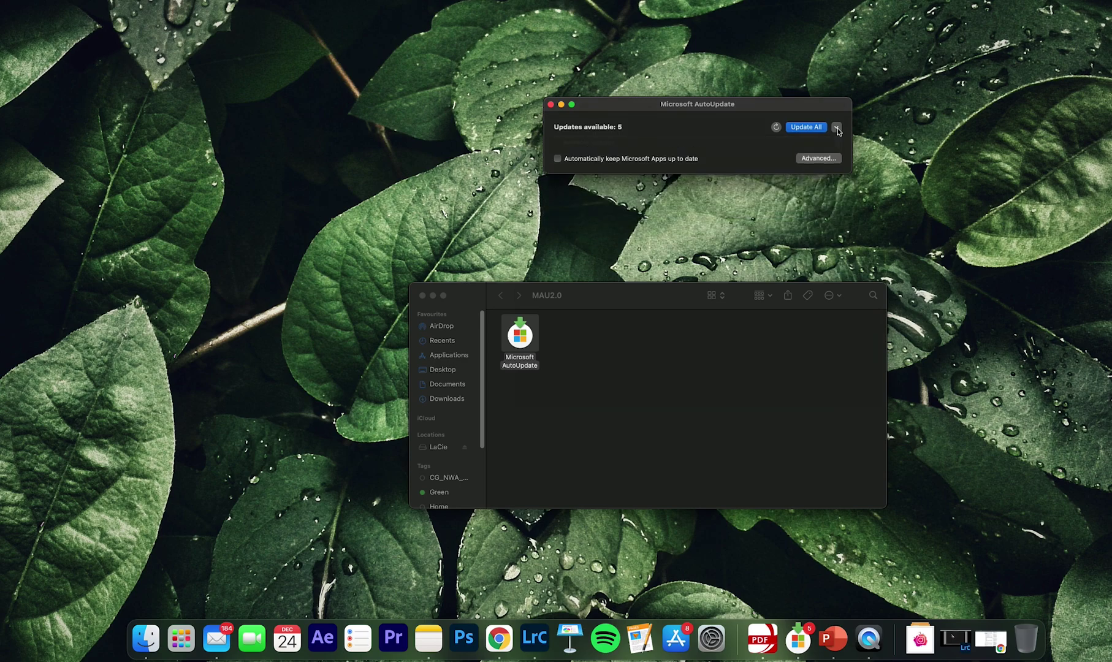
{"action": "left_click", "coordinate": [551, 105]}
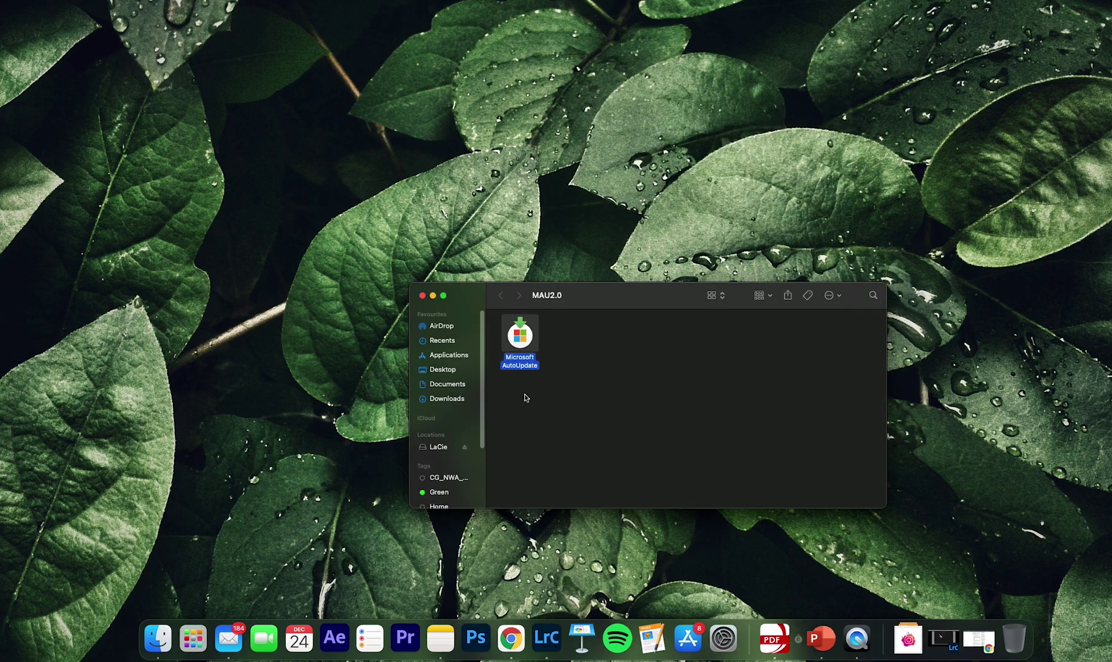
{"action": "right_click", "coordinate": [520, 354]}
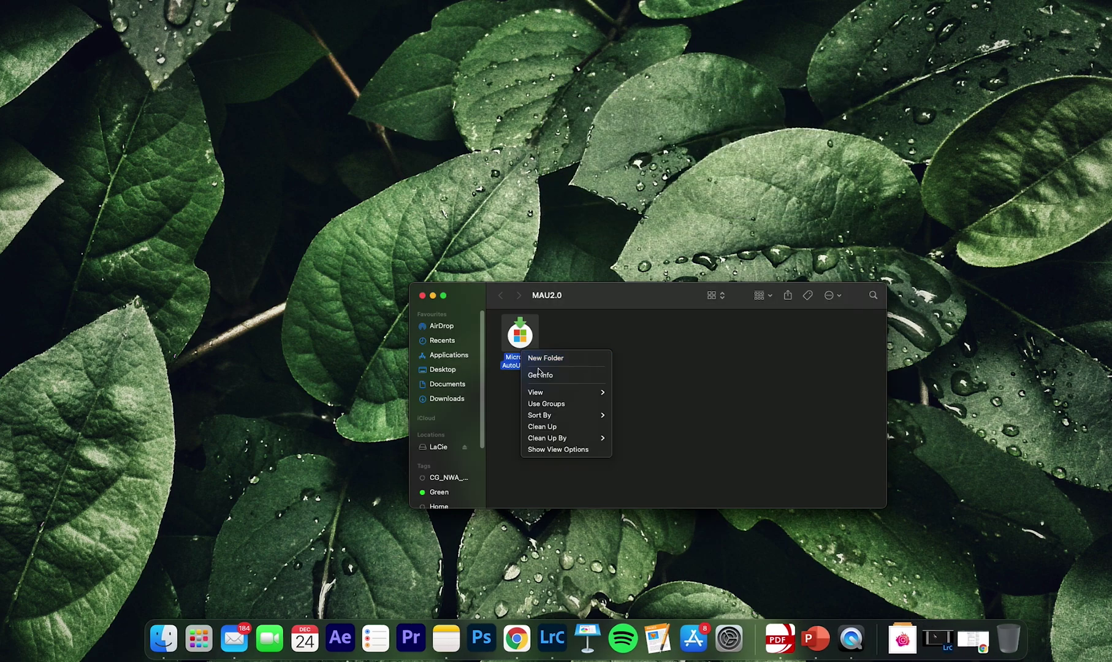
{"action": "right_click", "coordinate": [520, 335]}
{"action": "left_click", "coordinate": [520, 335]}
{"action": "right_click", "coordinate": [520, 335]}
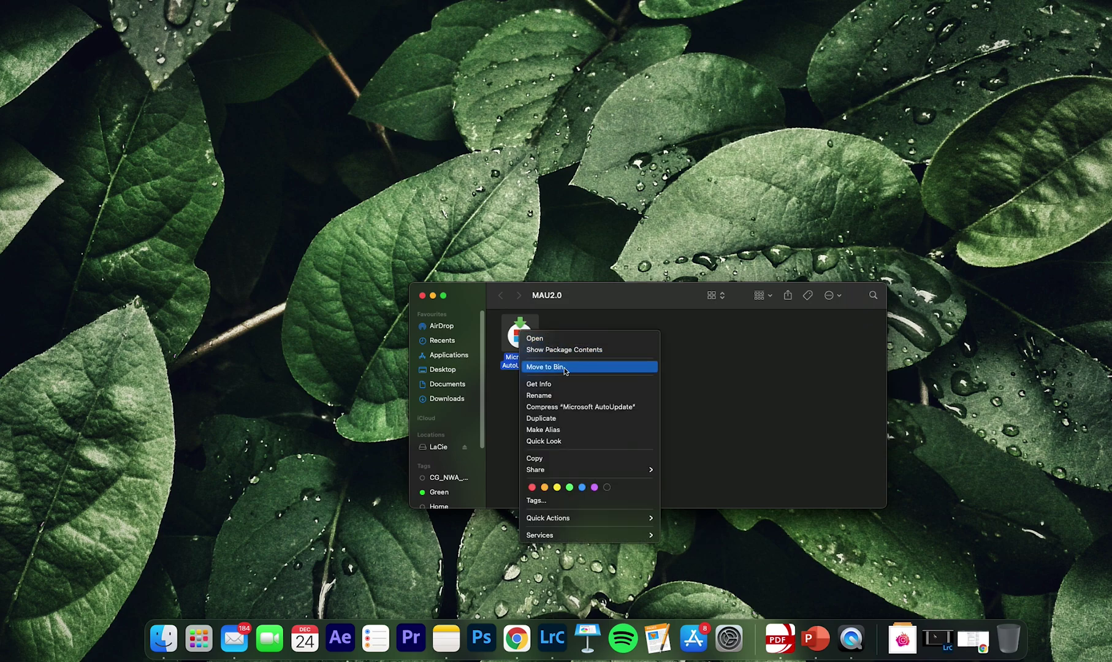
{"action": "left_click", "coordinate": [589, 367]}
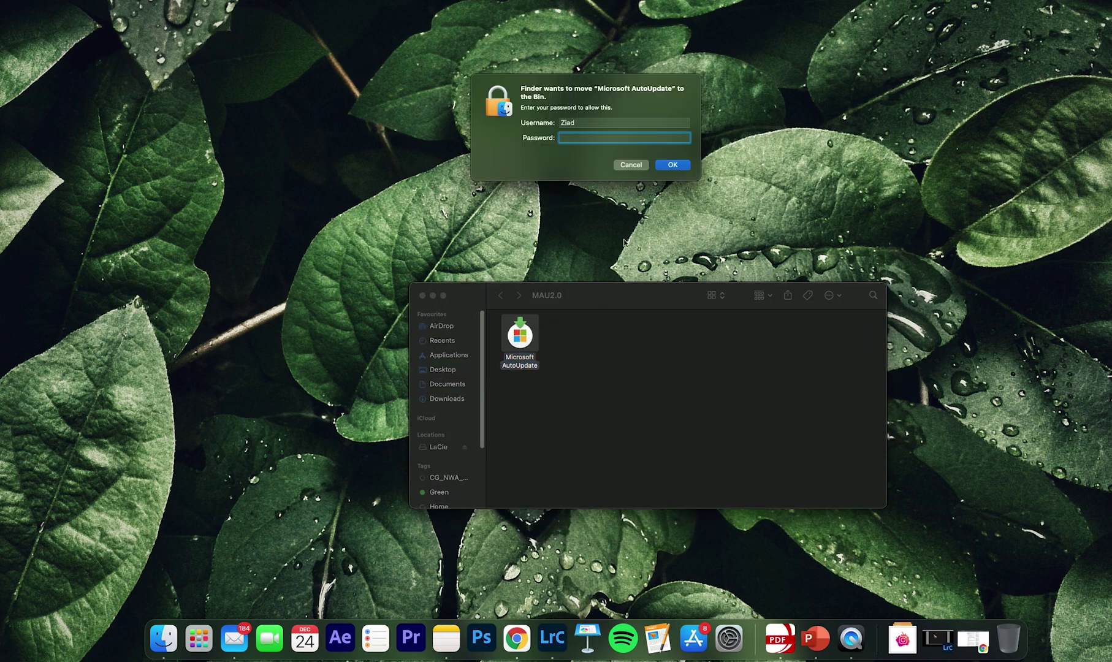
{"action": "left_click", "coordinate": [631, 165]}
{"action": "right_click", "coordinate": [522, 344]}
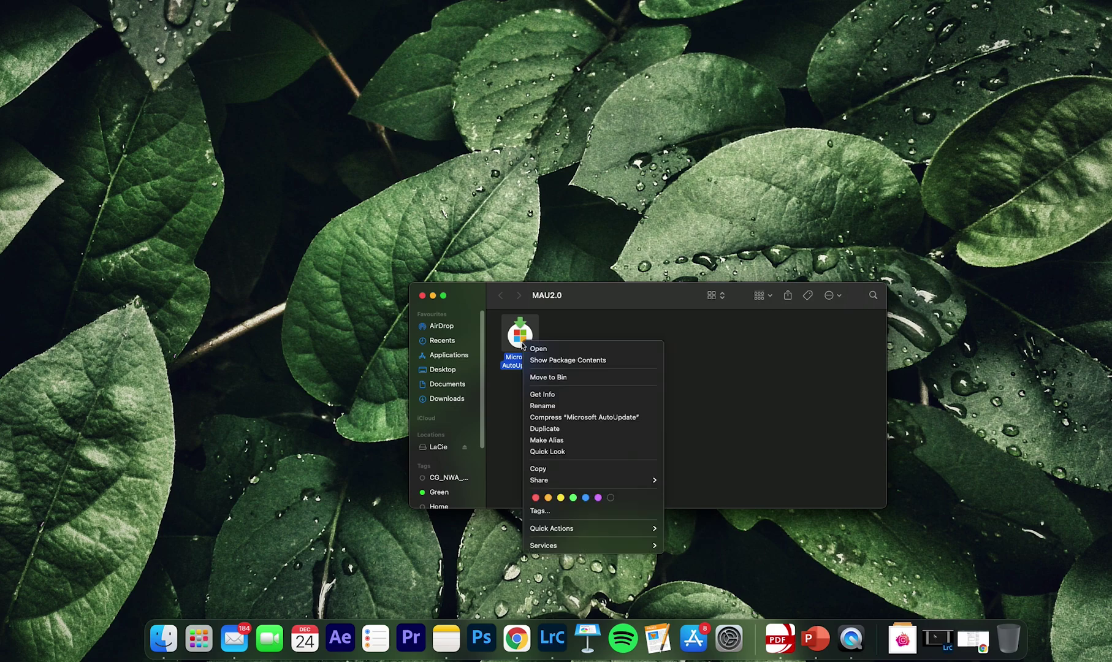
{"action": "left_click", "coordinate": [557, 364]}
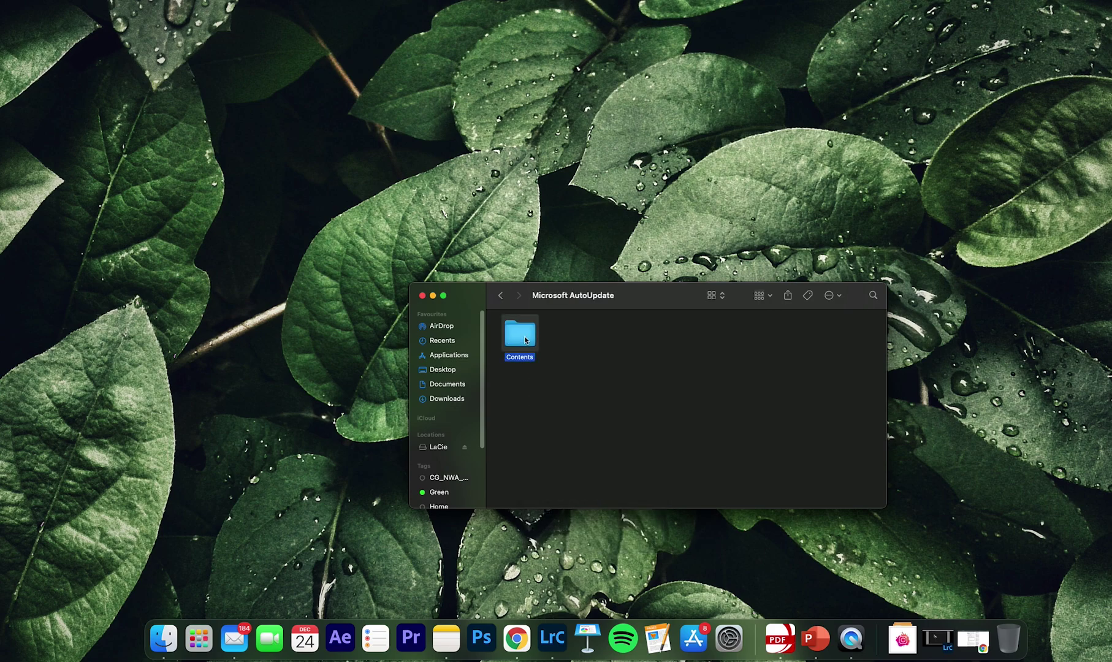
{"action": "double_click", "coordinate": [522, 338]}
{"action": "double_click", "coordinate": [692, 344]}
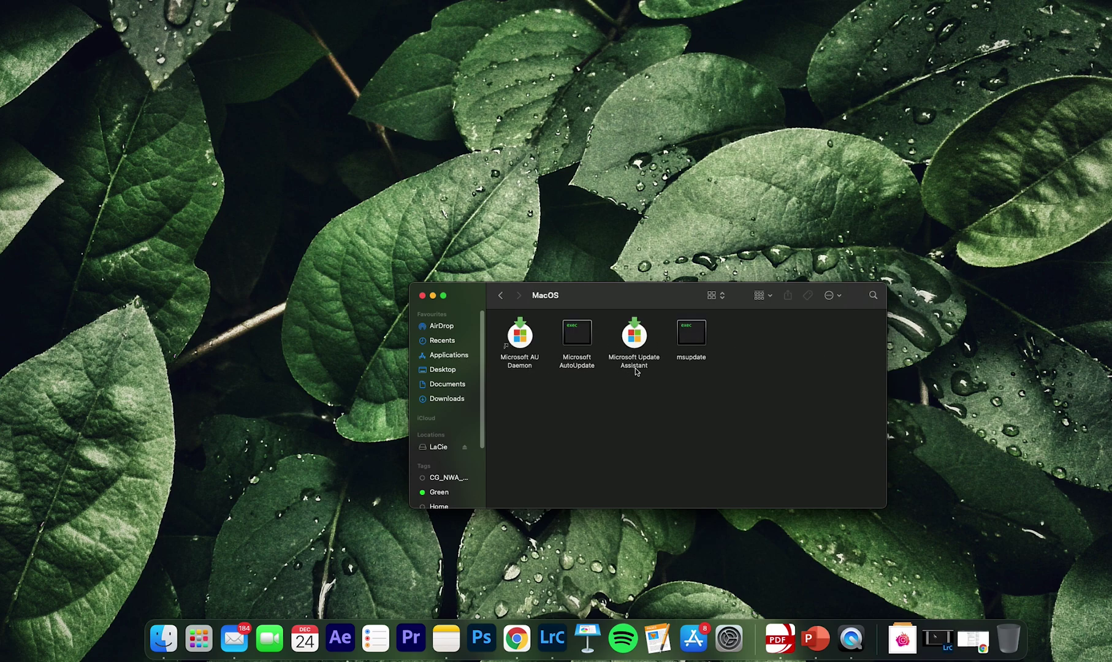
{"action": "left_click", "coordinate": [637, 366]}
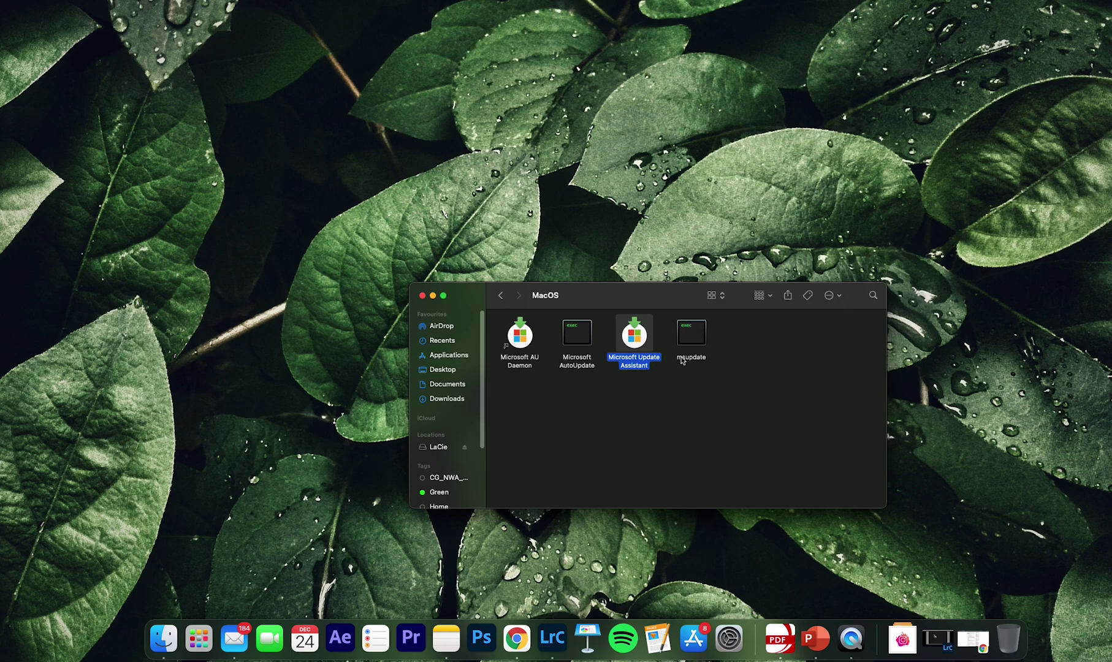
{"action": "double_click", "coordinate": [648, 366]}
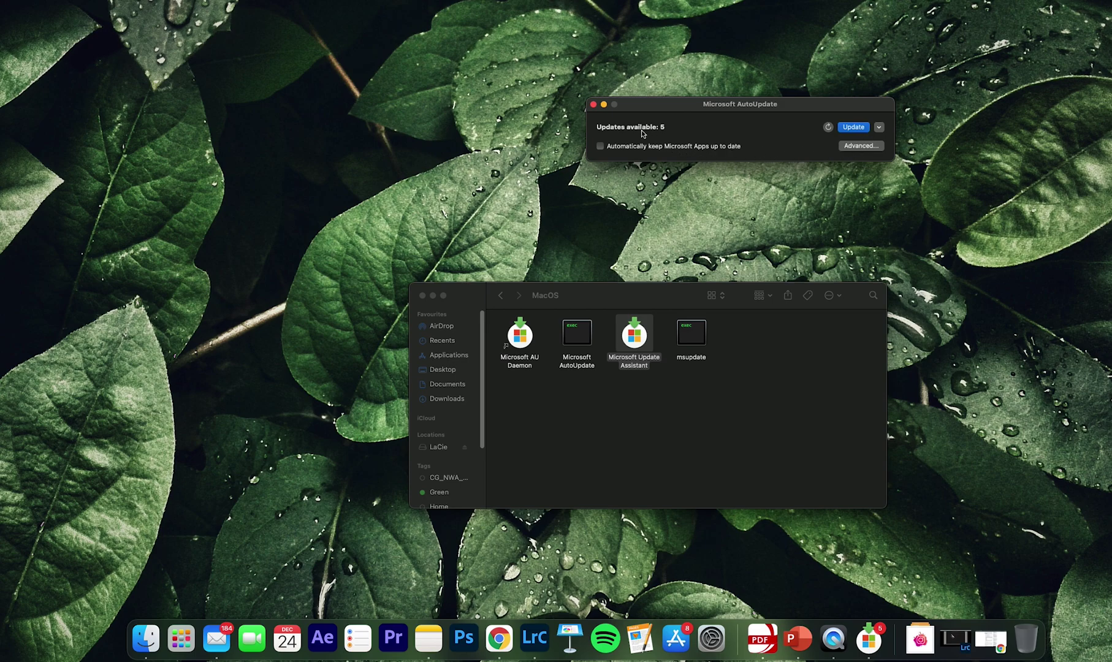
{"action": "left_click", "coordinate": [593, 104]}
{"action": "left_click", "coordinate": [502, 296]}
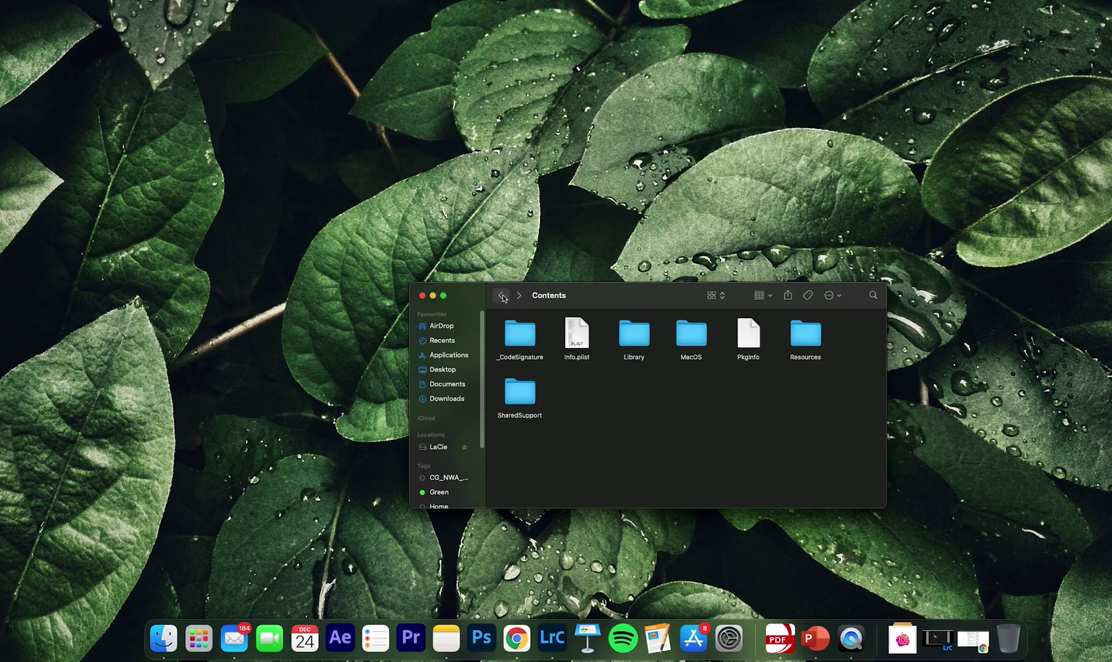
{"action": "left_click", "coordinate": [503, 297]}
{"action": "left_click", "coordinate": [502, 296]}
- Move the Microsoft AutoUpdate app to the Bin, authorising it with the admin password
{"action": "right_click", "coordinate": [520, 345]}
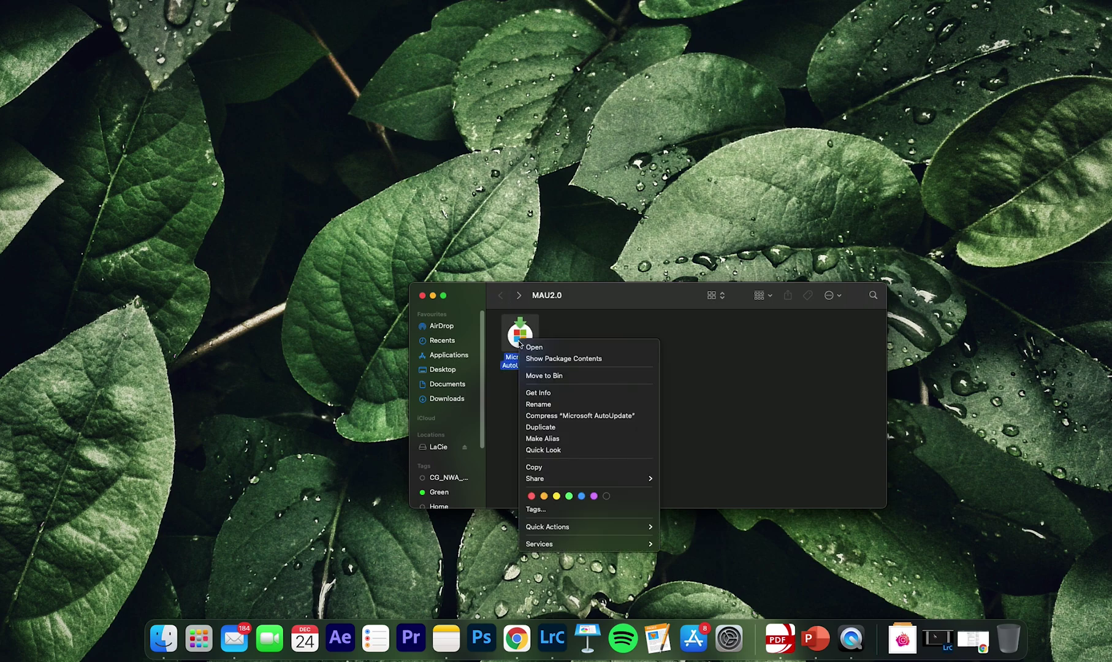
{"action": "left_click", "coordinate": [611, 381]}
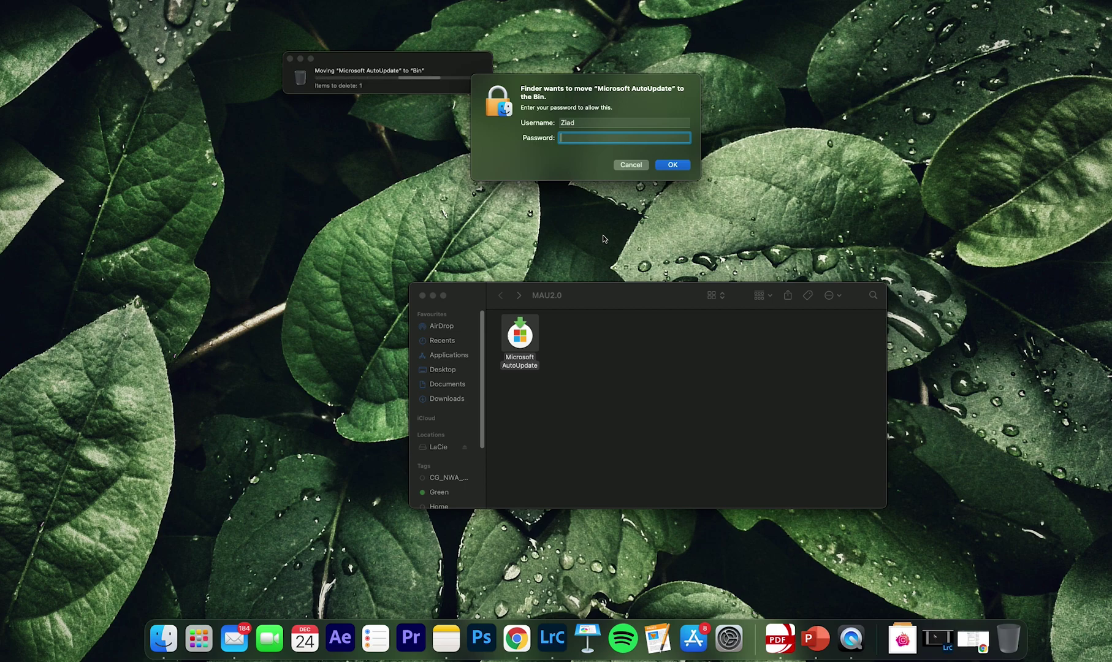
{"action": "type", "text": "******"}
{"action": "key", "text": "Return"}
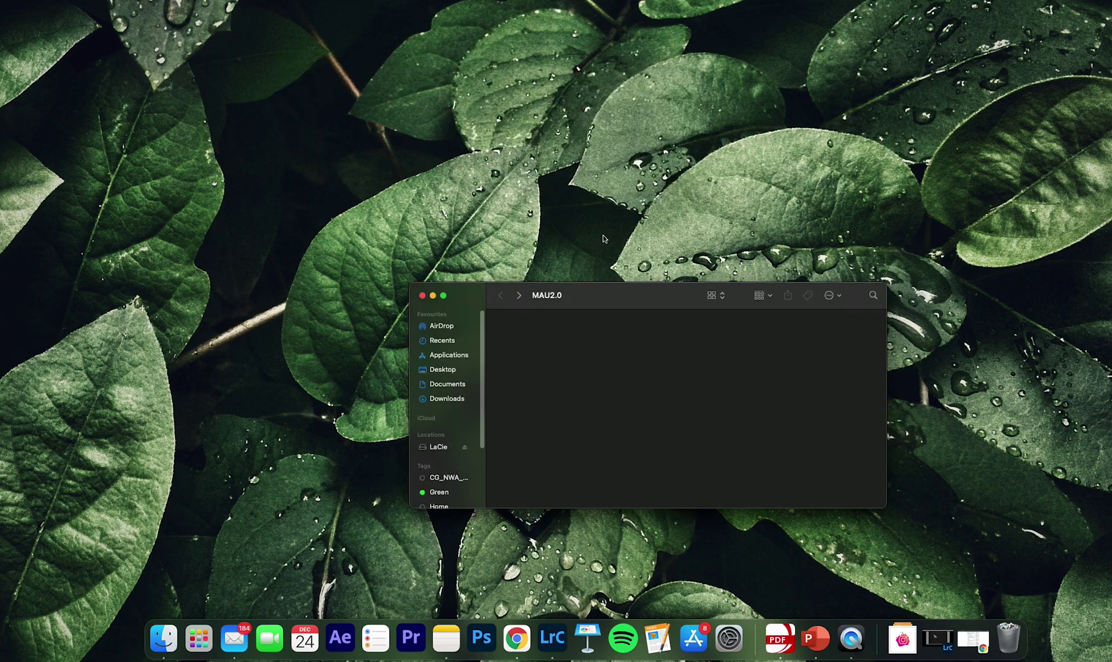
- Permanently empty the Bin from the Dock and return to the now-empty MAU2.0 folder
{"action": "right_click", "coordinate": [1018, 632]}
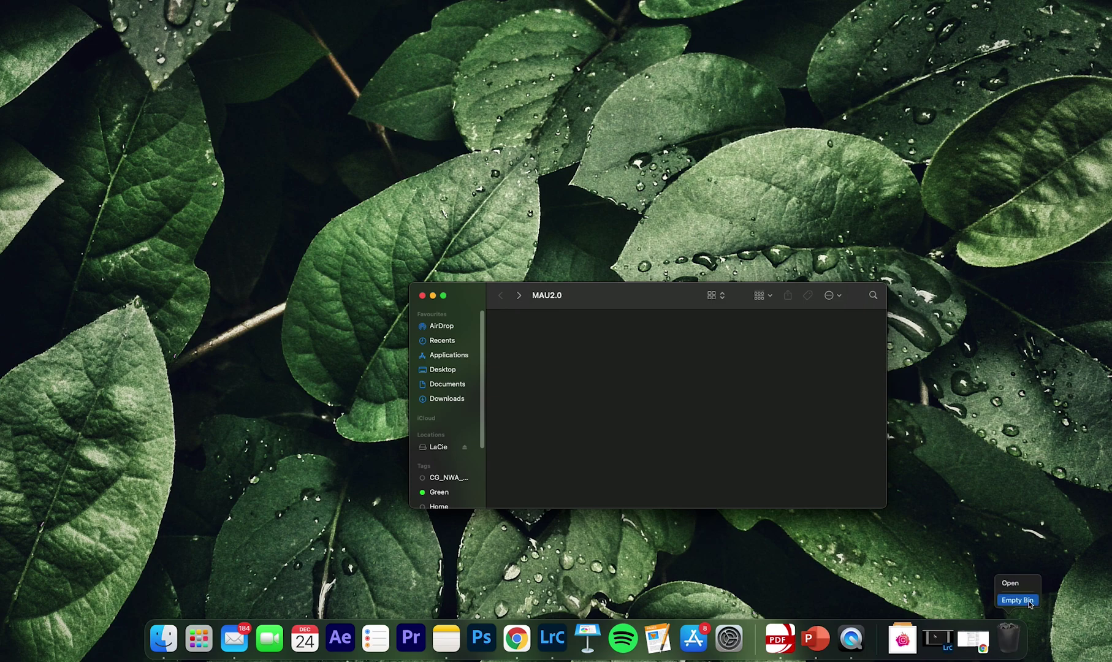
{"action": "left_click", "coordinate": [1018, 601]}
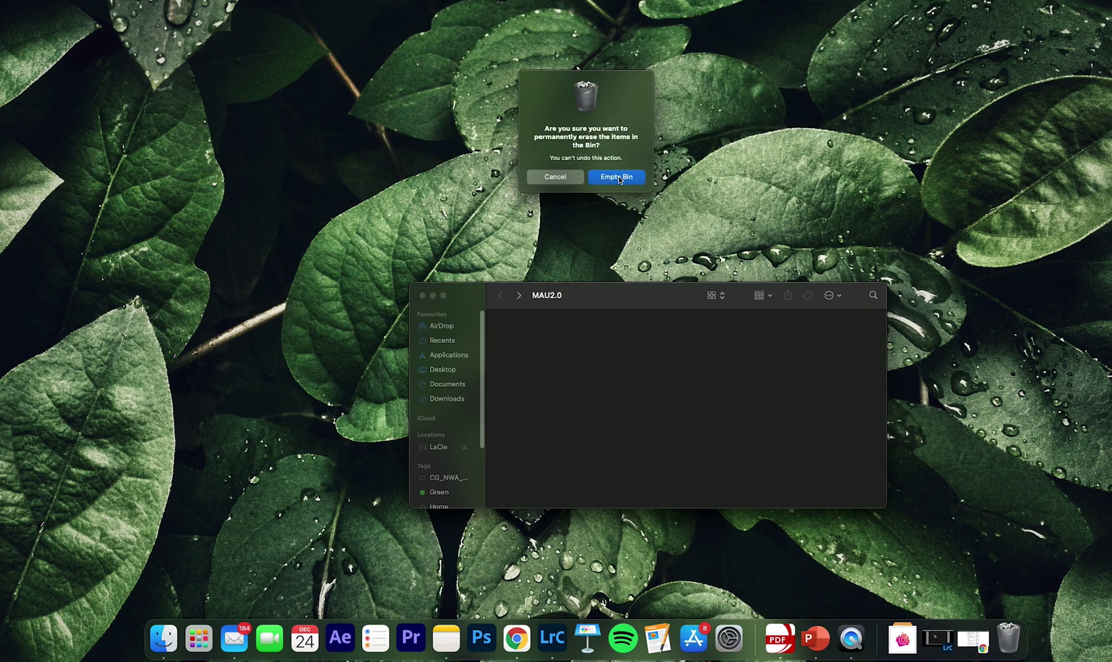
{"action": "left_click", "coordinate": [618, 178]}
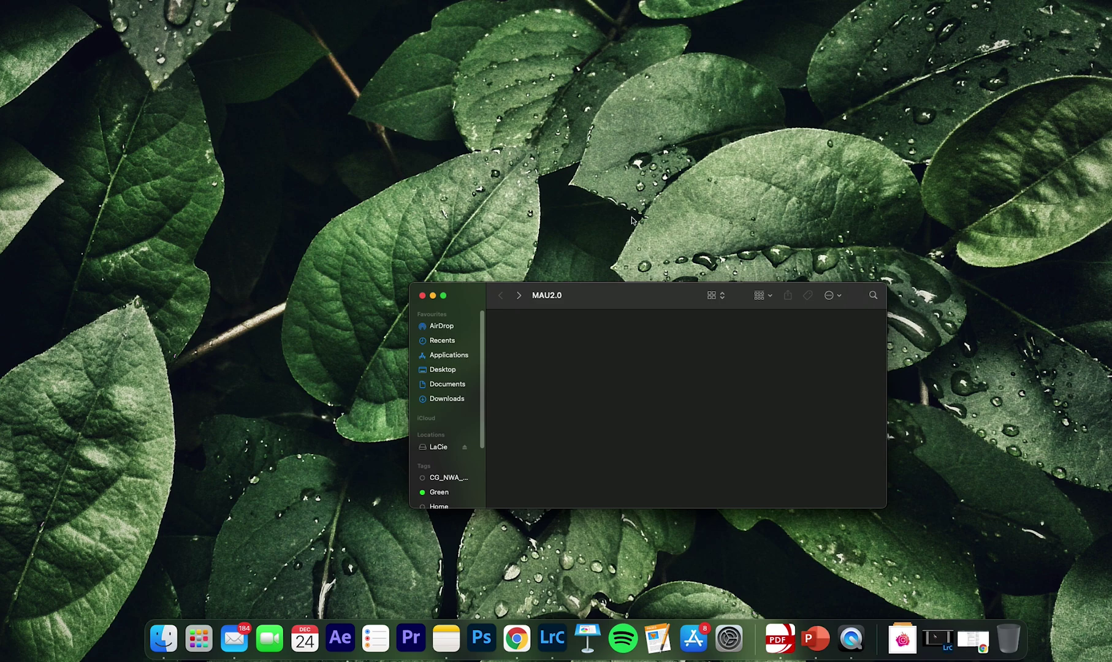
{"action": "left_click", "coordinate": [519, 296]}
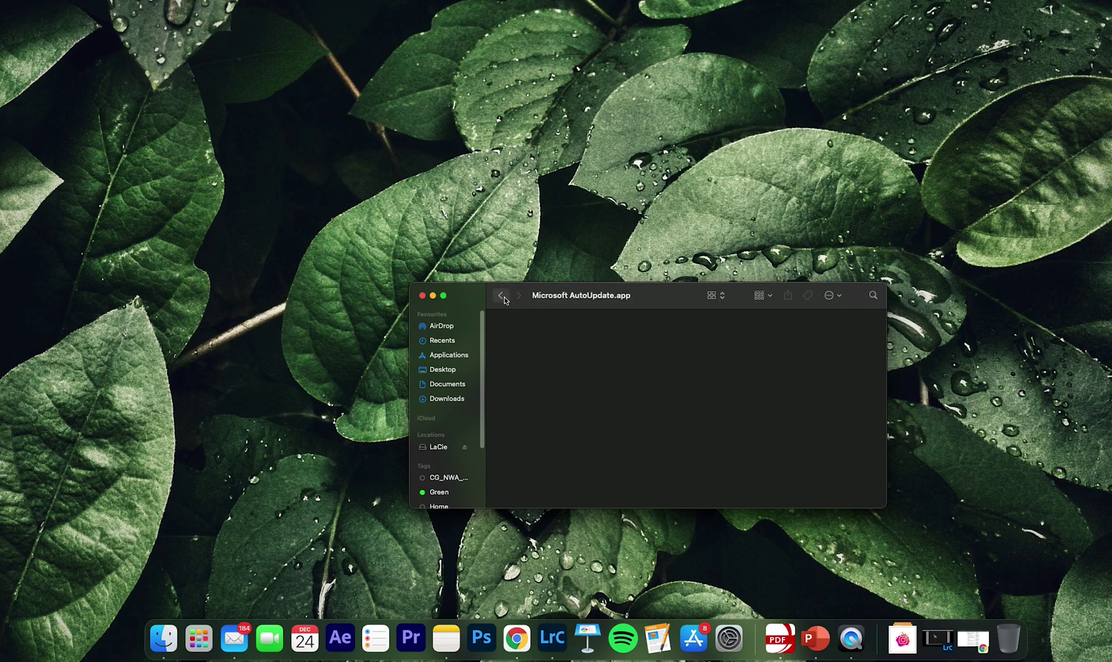
{"action": "left_click", "coordinate": [503, 298]}
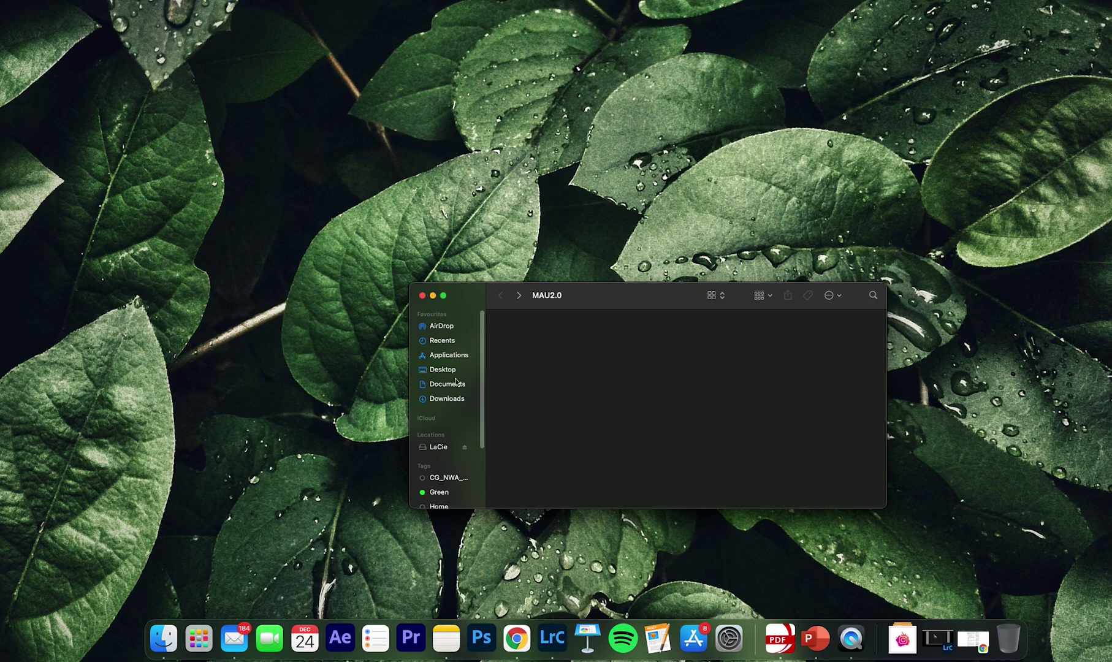